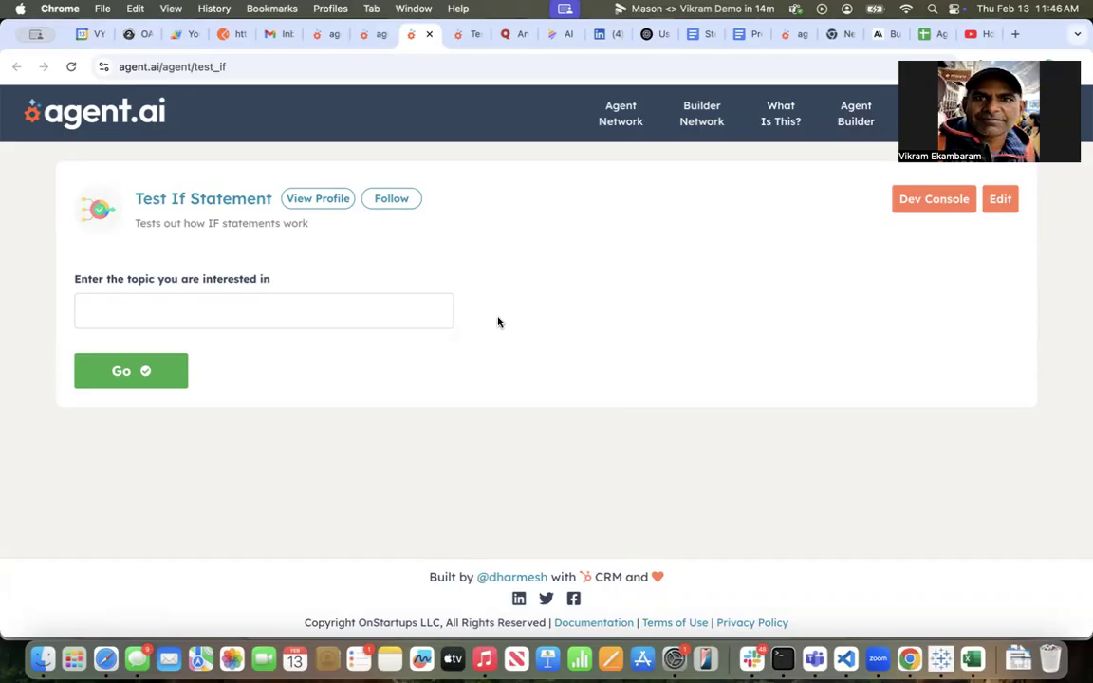
# Run the Test If Statement agent on the topic "Why is the sky blue" with Anthropic Claude as the LLM.
pyautogui.click(246, 315)
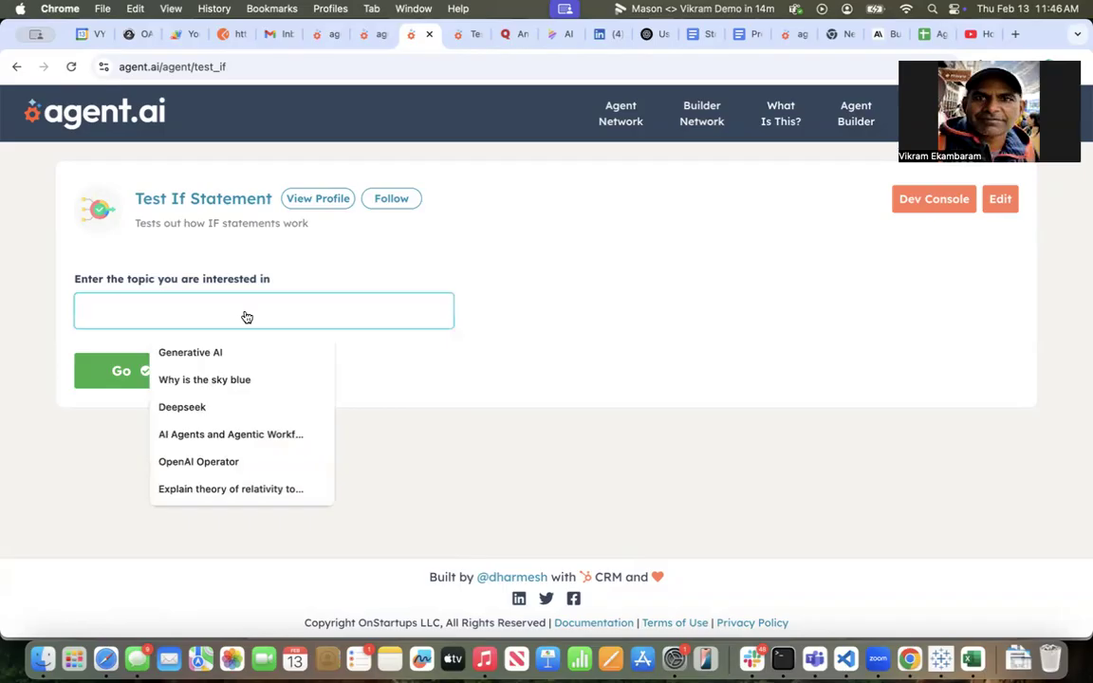
pyautogui.click(174, 380)
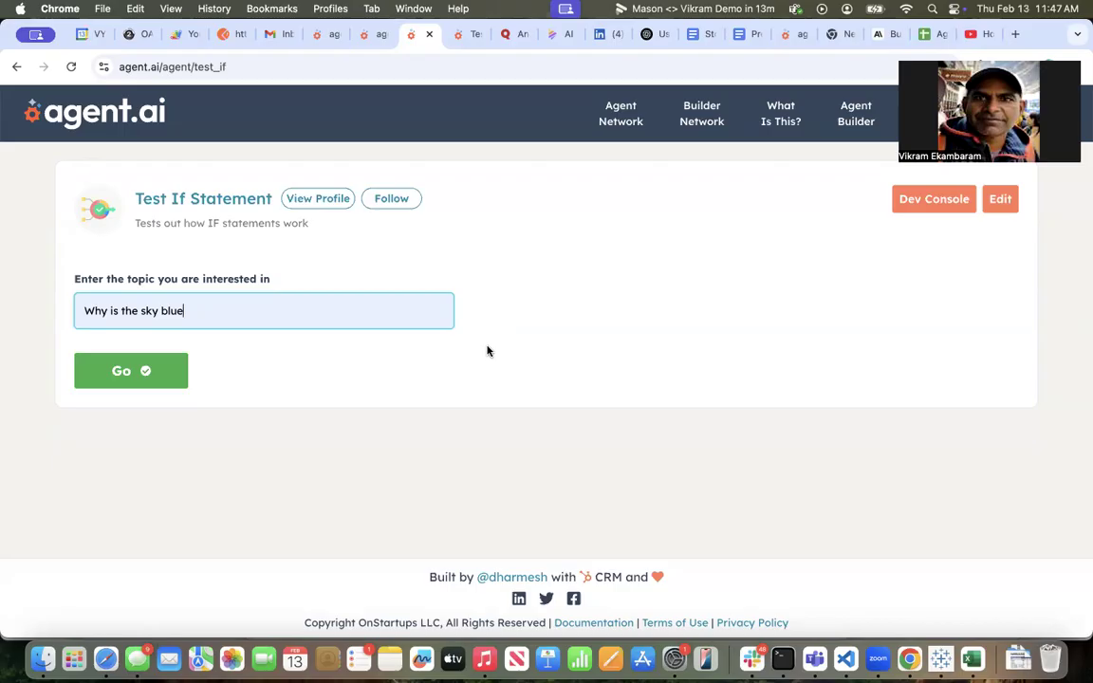
pyautogui.click(105, 374)
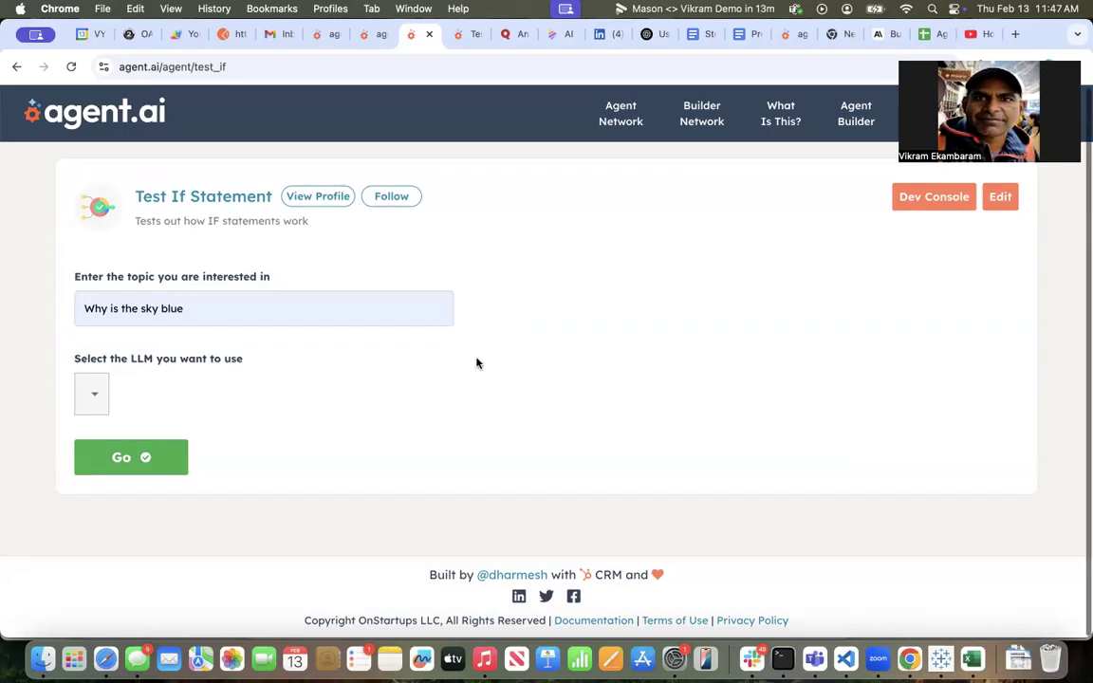
pyautogui.click(100, 398)
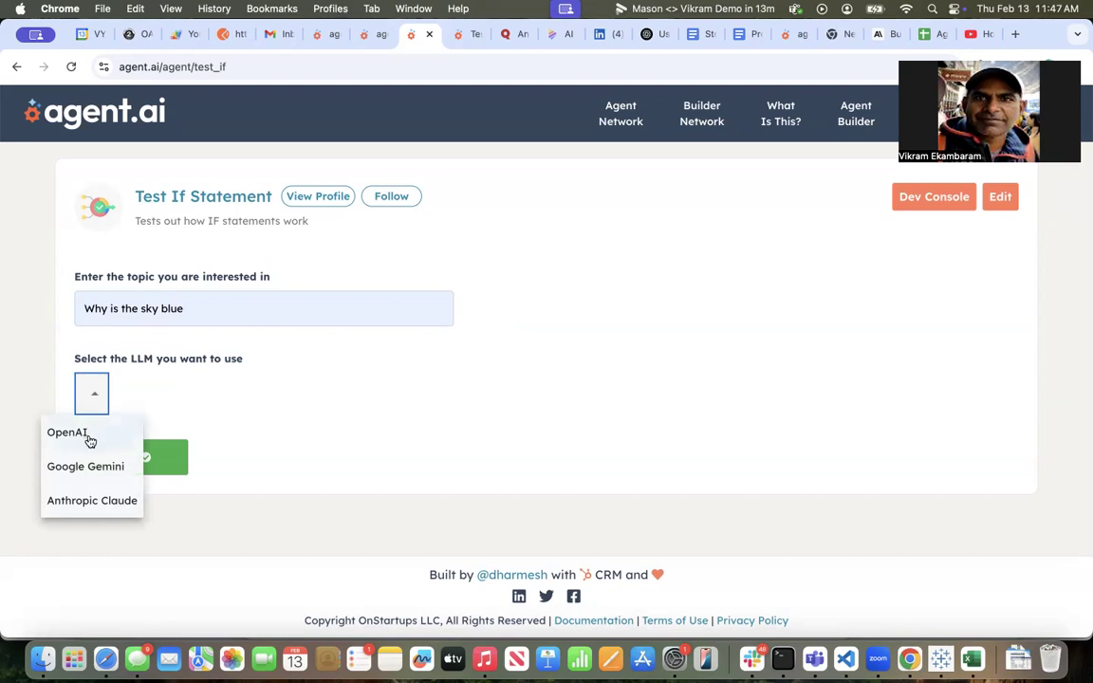
pyautogui.click(71, 501)
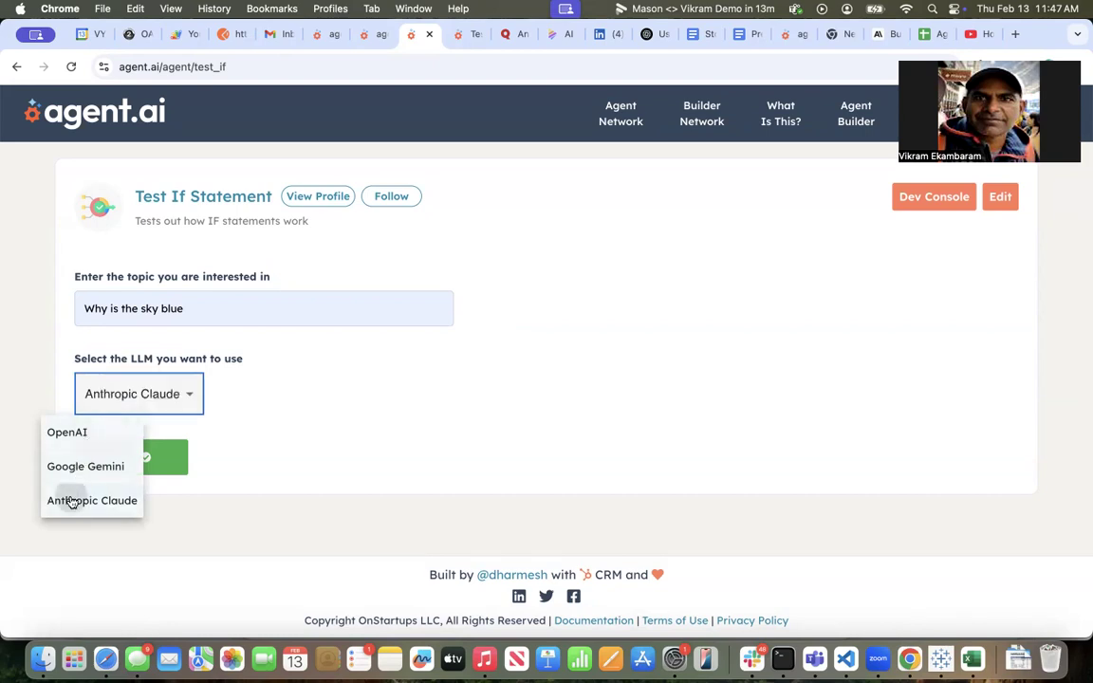
pyautogui.click(142, 456)
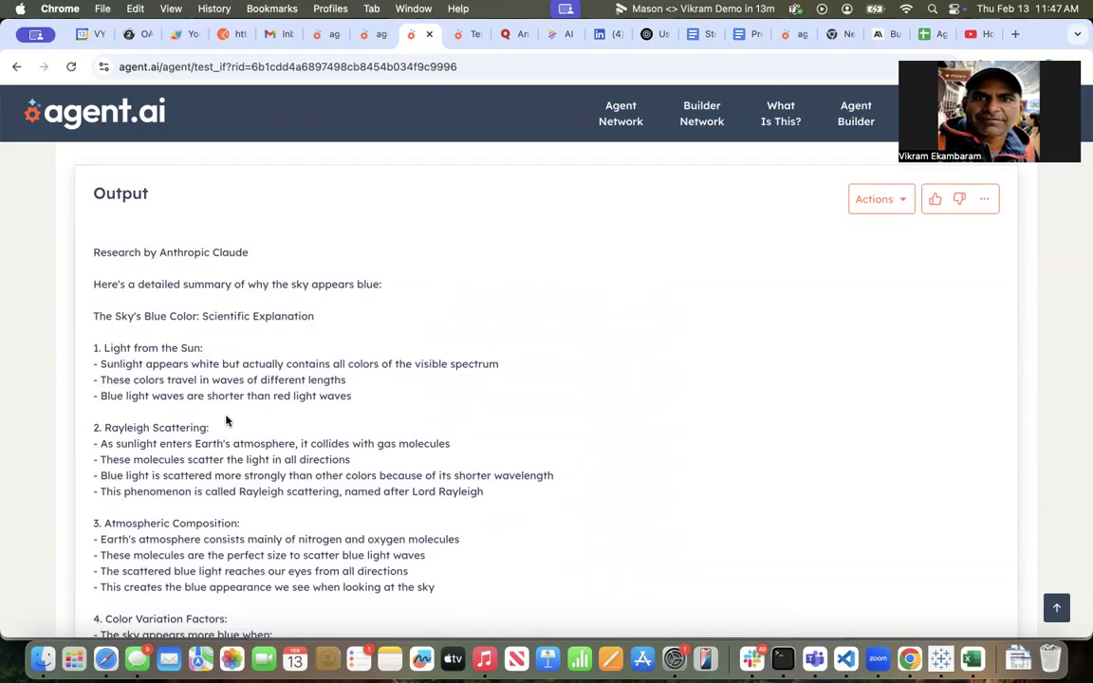
# Read through the agent's full research output on the sky topic, from its heading to the closing paragraph.
pyautogui.scroll(-5, 226, 421)
pyautogui.scroll(-3, 226, 416)
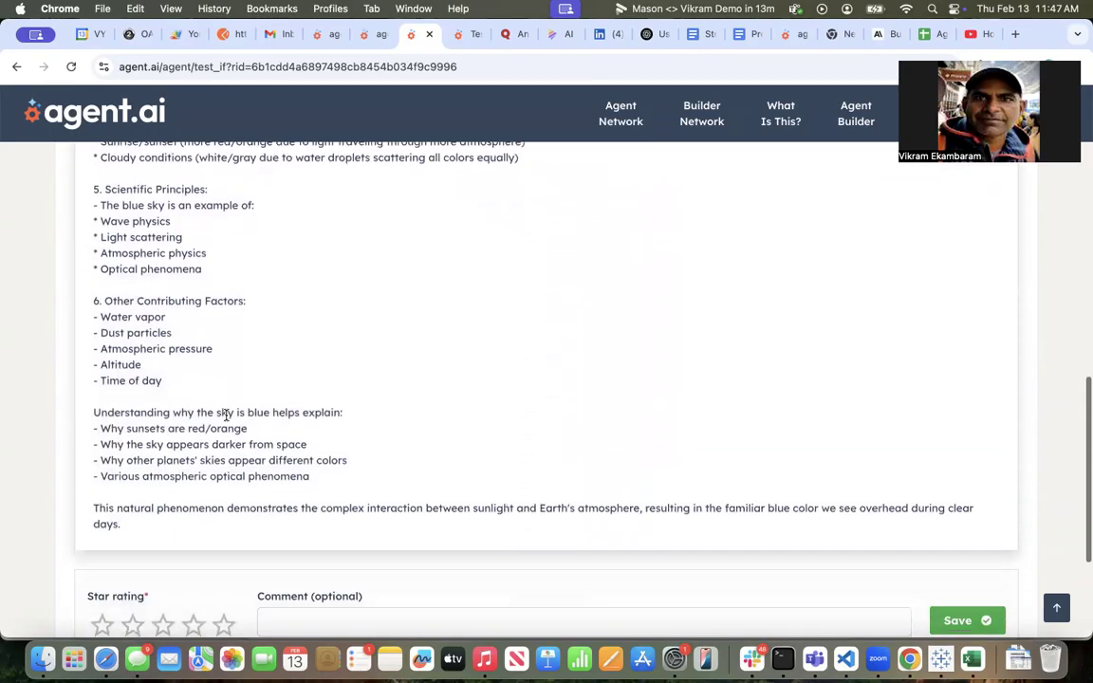
pyautogui.scroll(15, 226, 418)
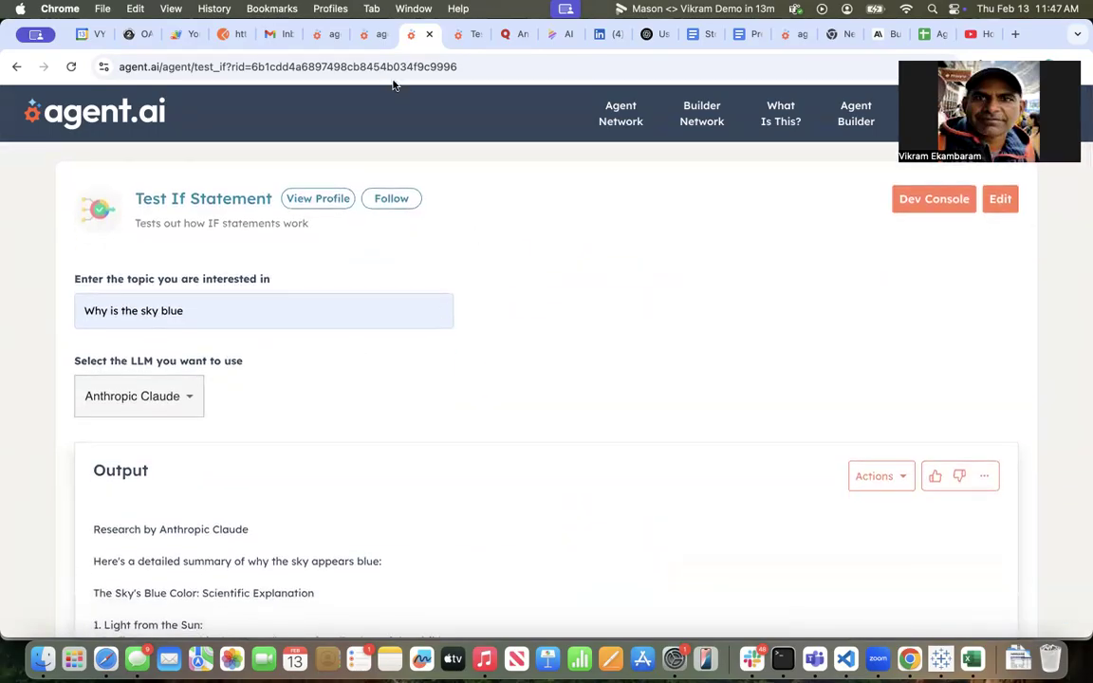
# Switch to the agent's builder page and inspect the settings of the topic text input and the LLM dropdown input.
pyautogui.click(367, 36)
pyautogui.scroll(-1, 354, 382)
pyautogui.scroll(-1, 353, 383)
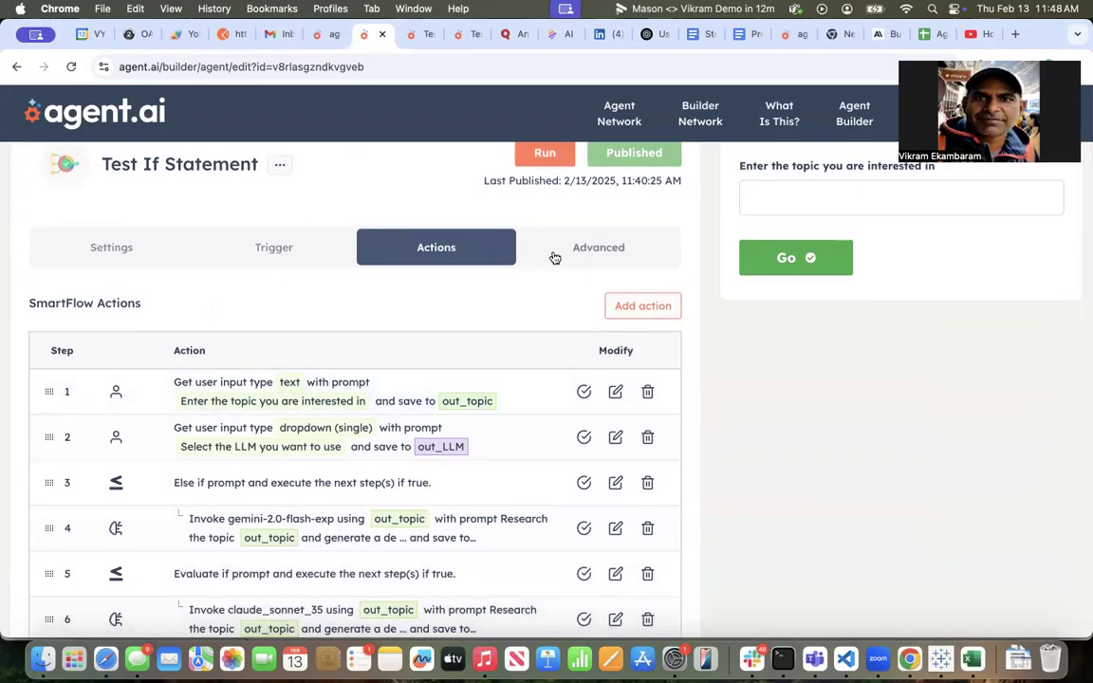
pyautogui.scroll(-1, 556, 255)
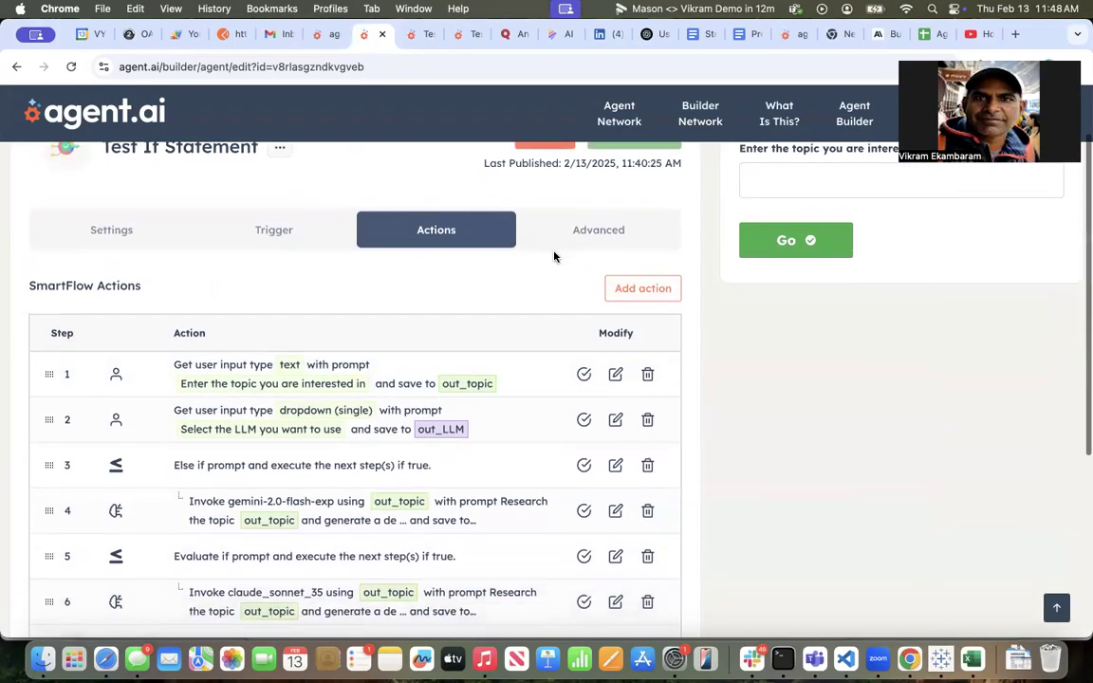
pyautogui.click(616, 372)
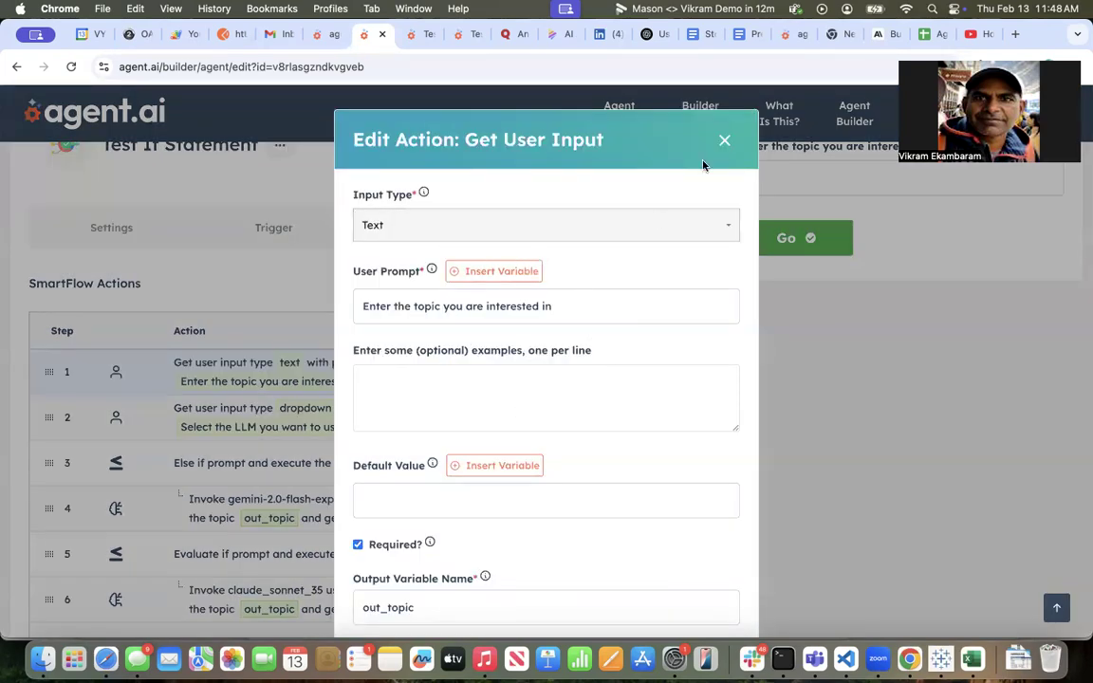
pyautogui.click(725, 141)
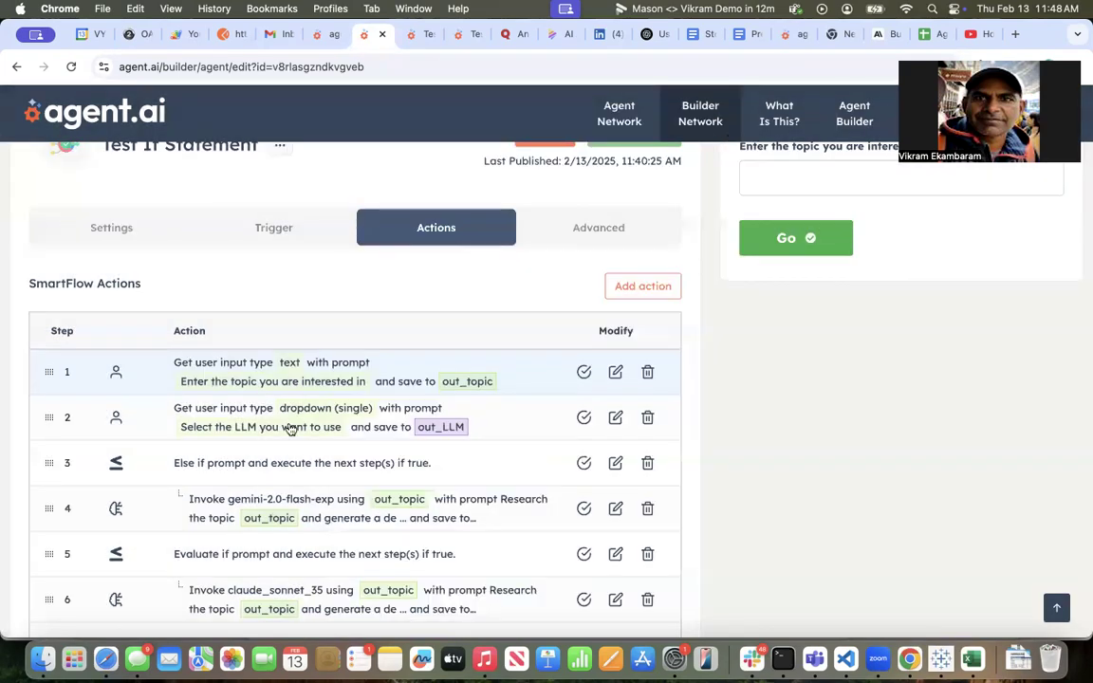
pyautogui.click(615, 417)
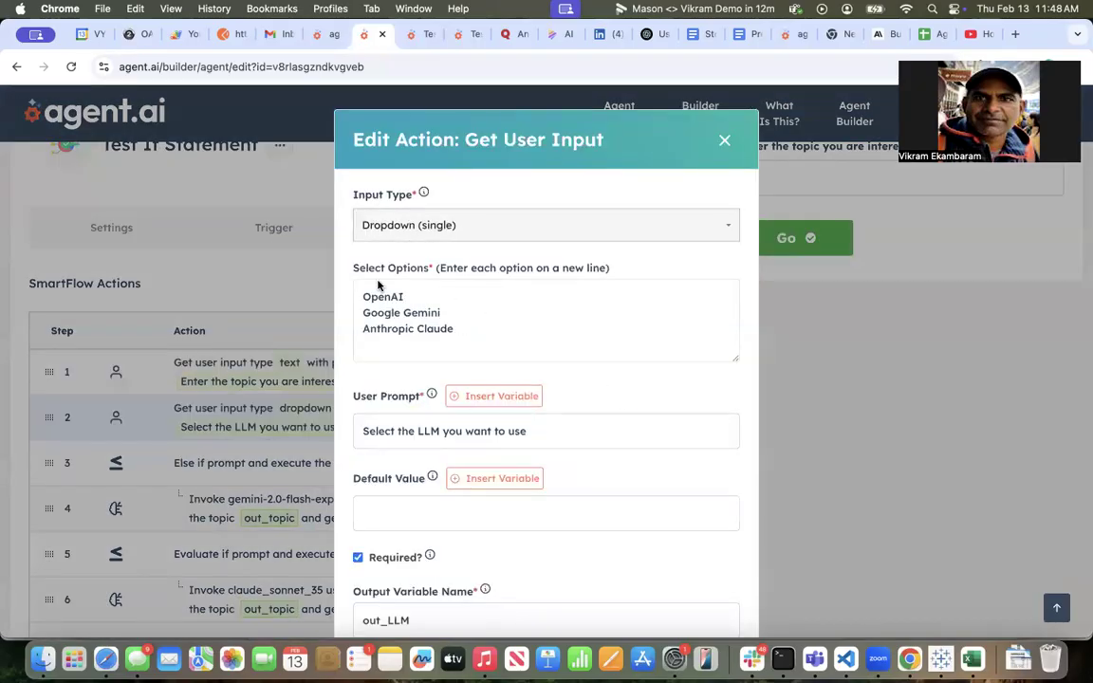
pyautogui.click(722, 143)
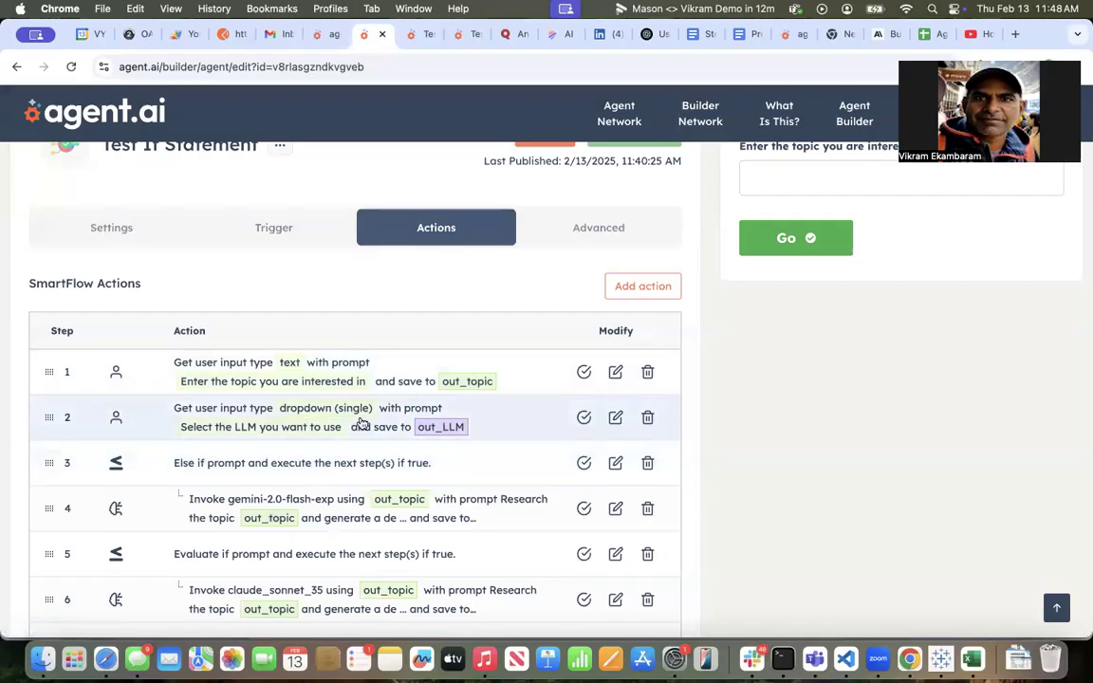
# View the blank form for a new If/Else Statement action among the Run Process actions, and close it without saving.
pyautogui.click(624, 285)
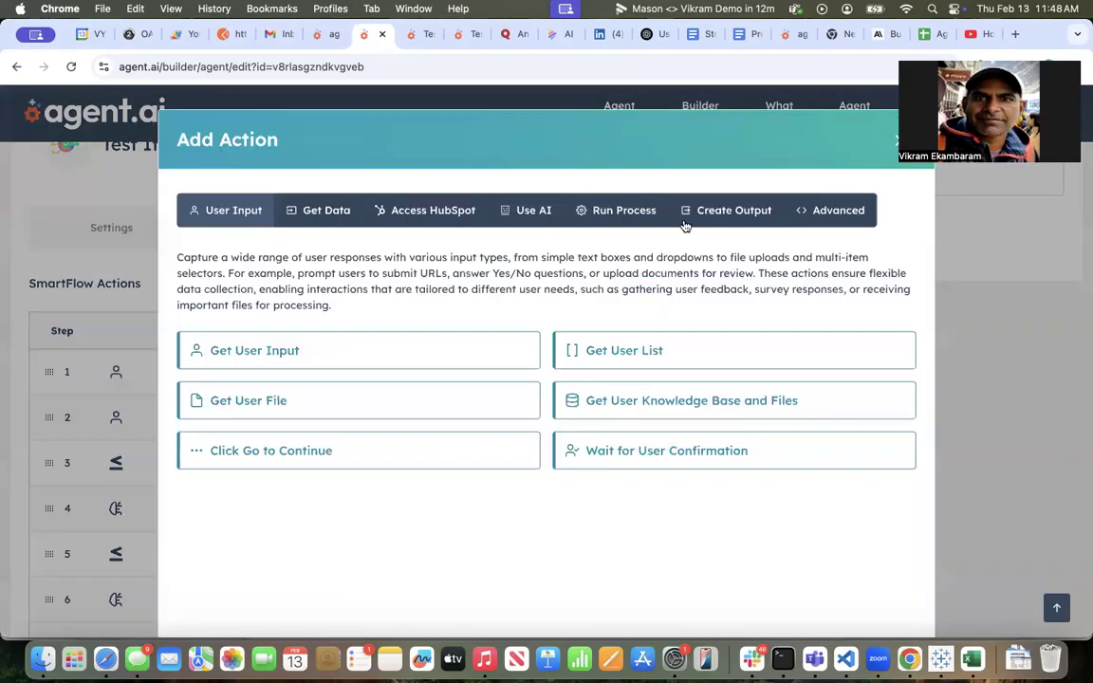
pyautogui.click(581, 205)
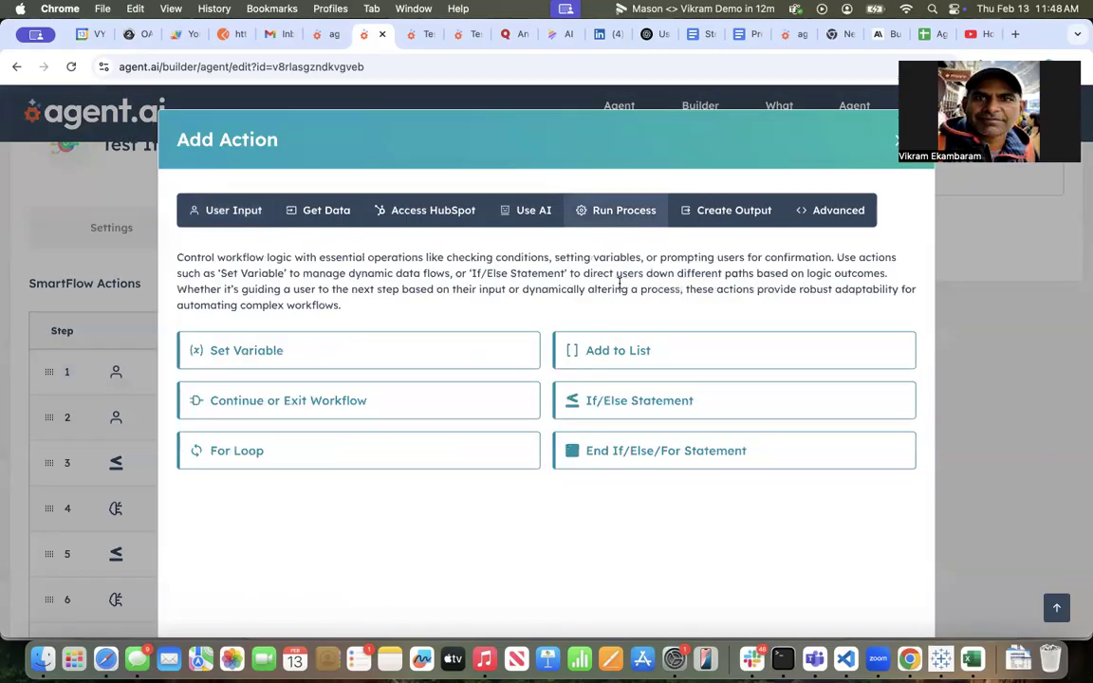
pyautogui.click(637, 401)
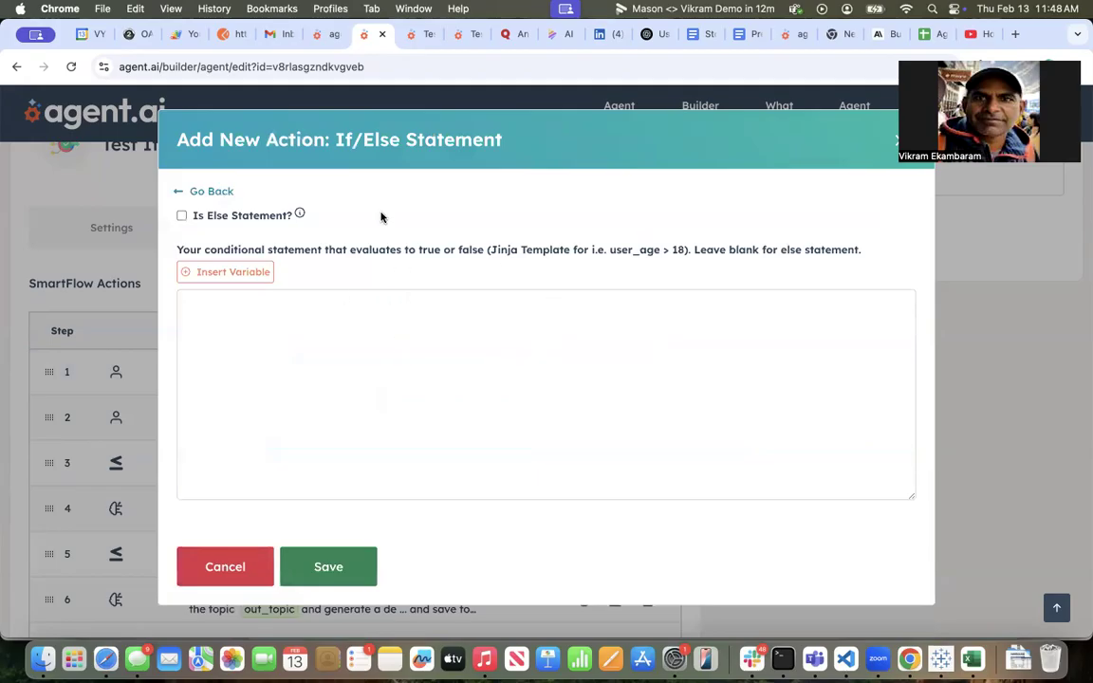
pyautogui.click(892, 140)
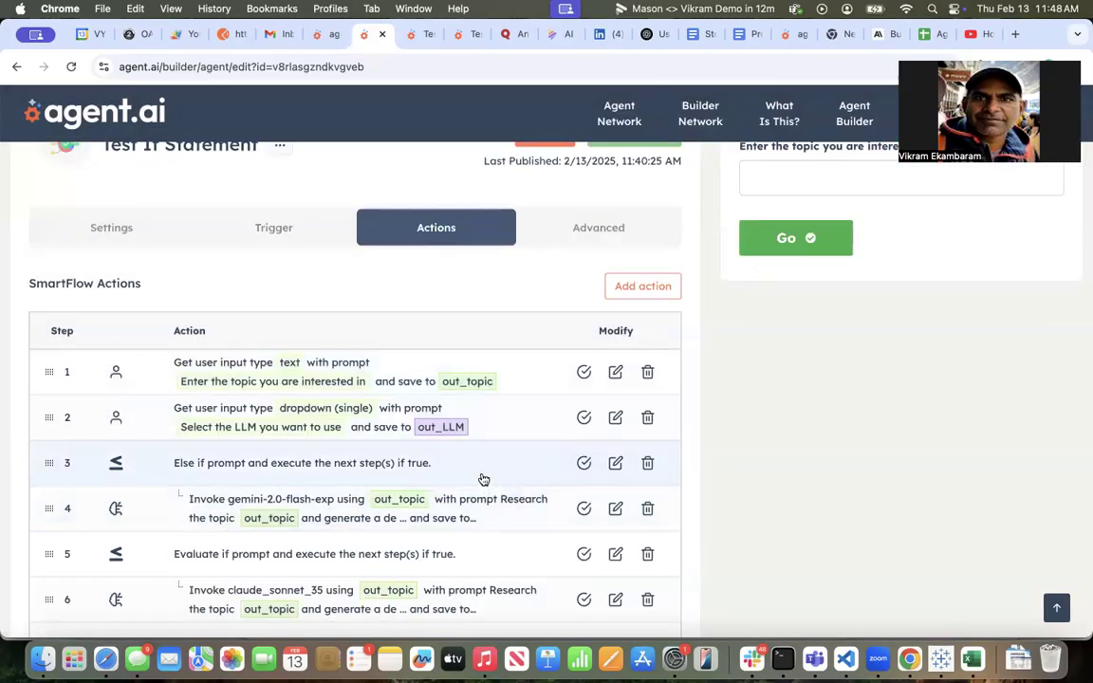
# Inspect the condition in action 3 and the engine, instructions and output variable of the Gemini LLM action beneath it.
pyautogui.click(615, 463)
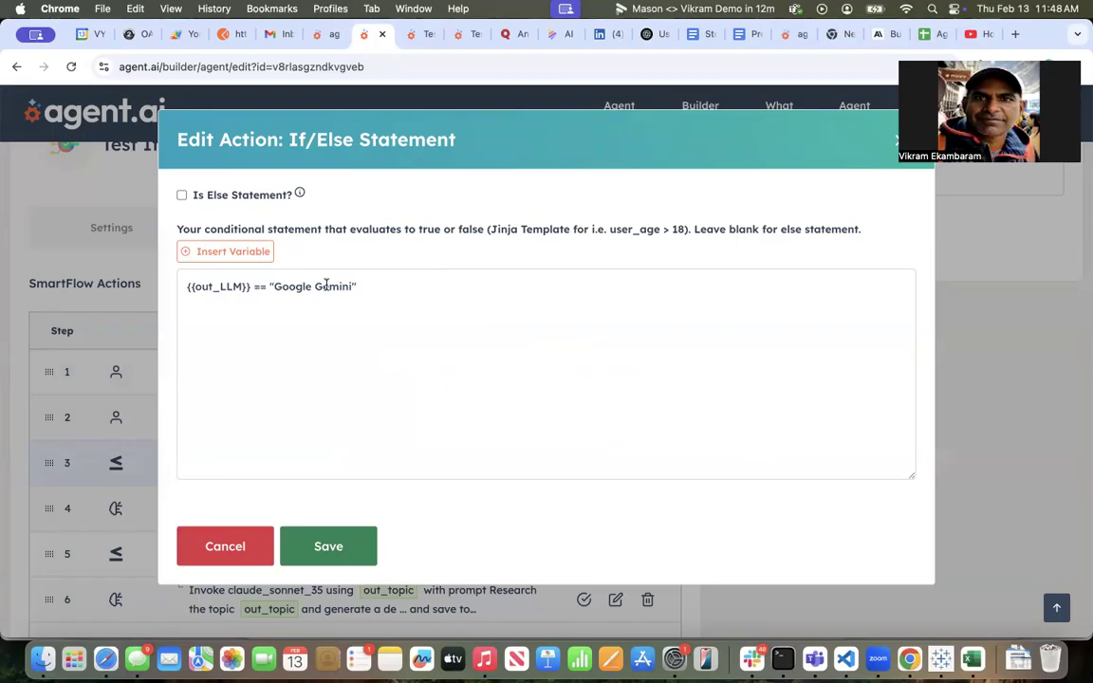
pyautogui.click(221, 544)
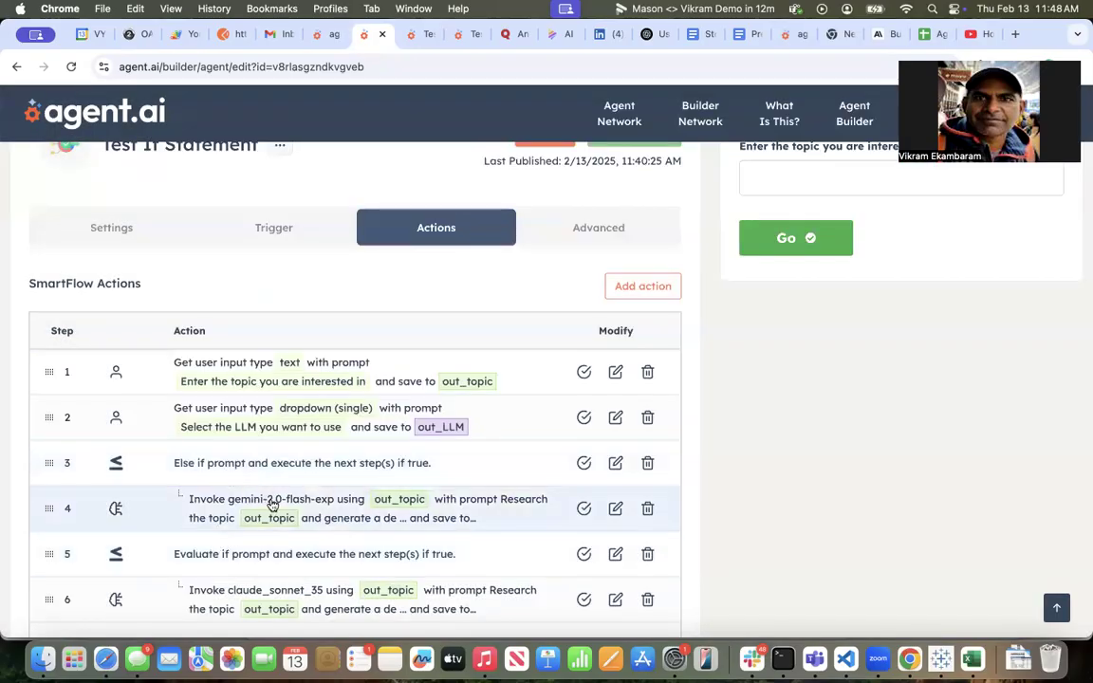
pyautogui.click(614, 512)
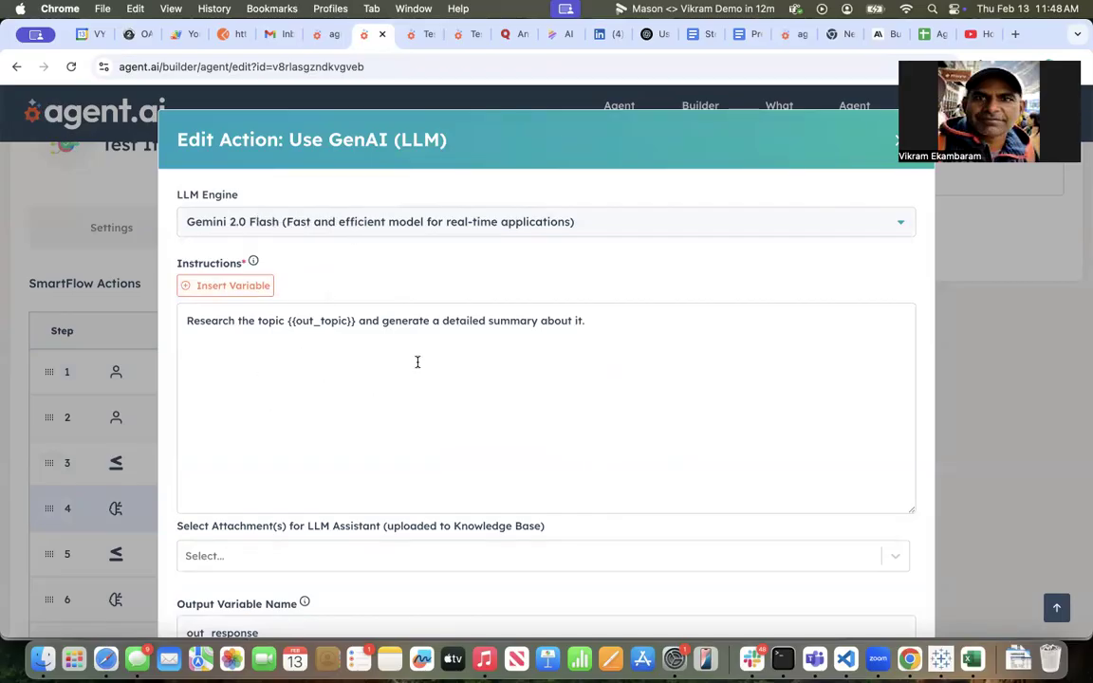
pyautogui.scroll(-3, 416, 361)
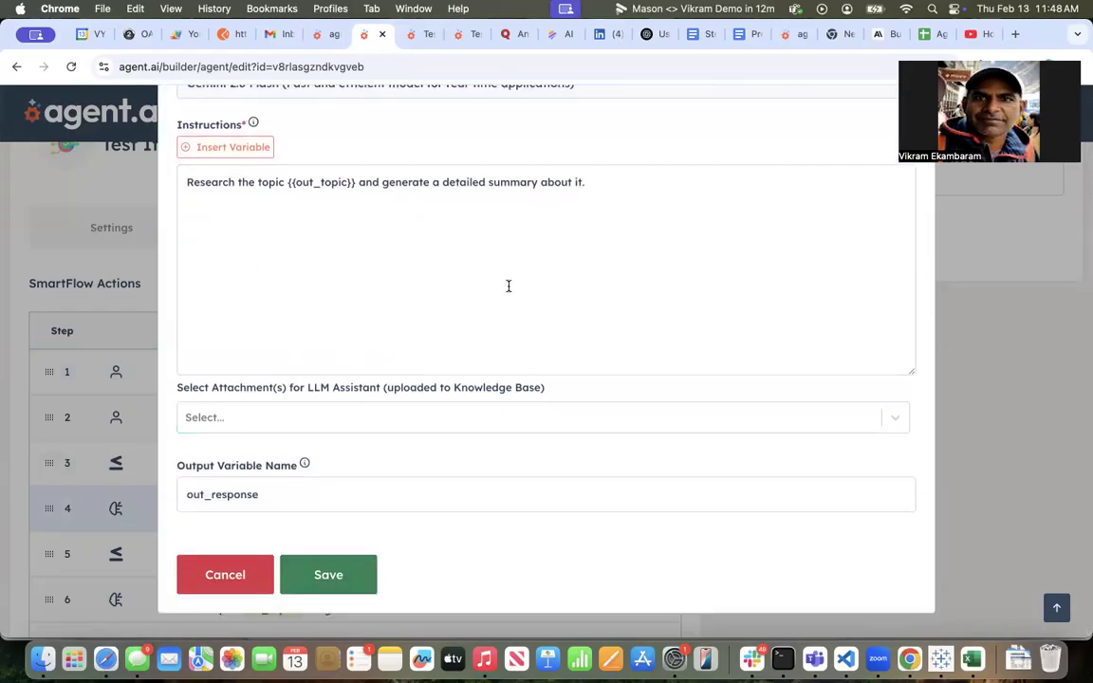
pyautogui.click(234, 578)
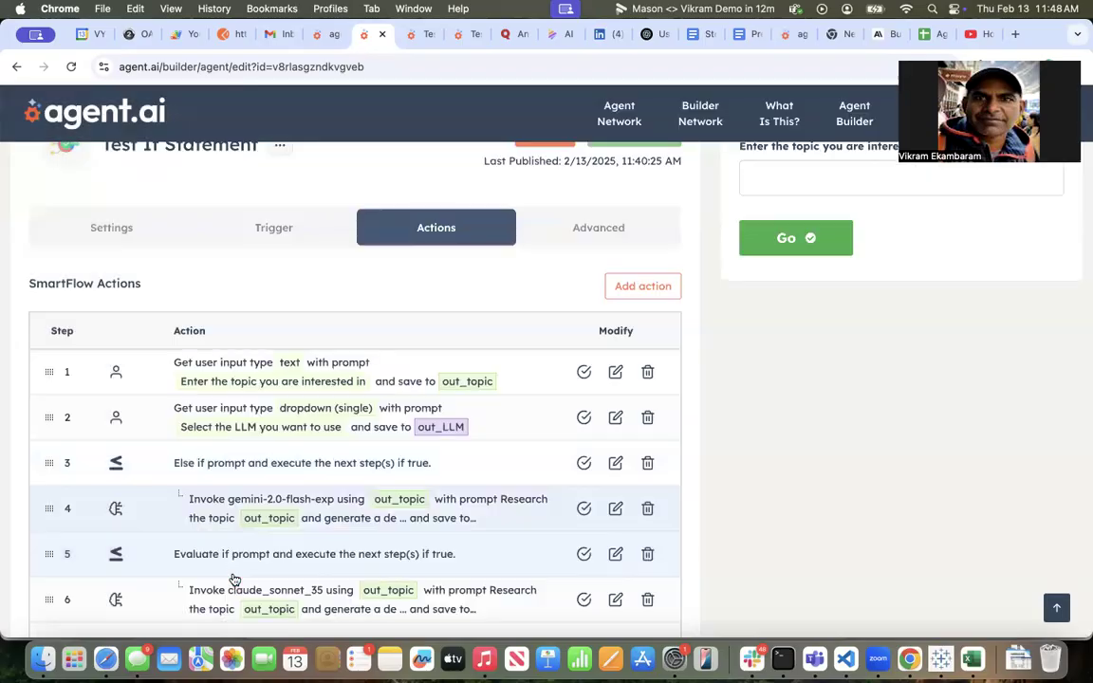
# Inspect the condition in action 5 and the engine, instructions and output variable of the Claude LLM action beneath it.
pyautogui.click(614, 554)
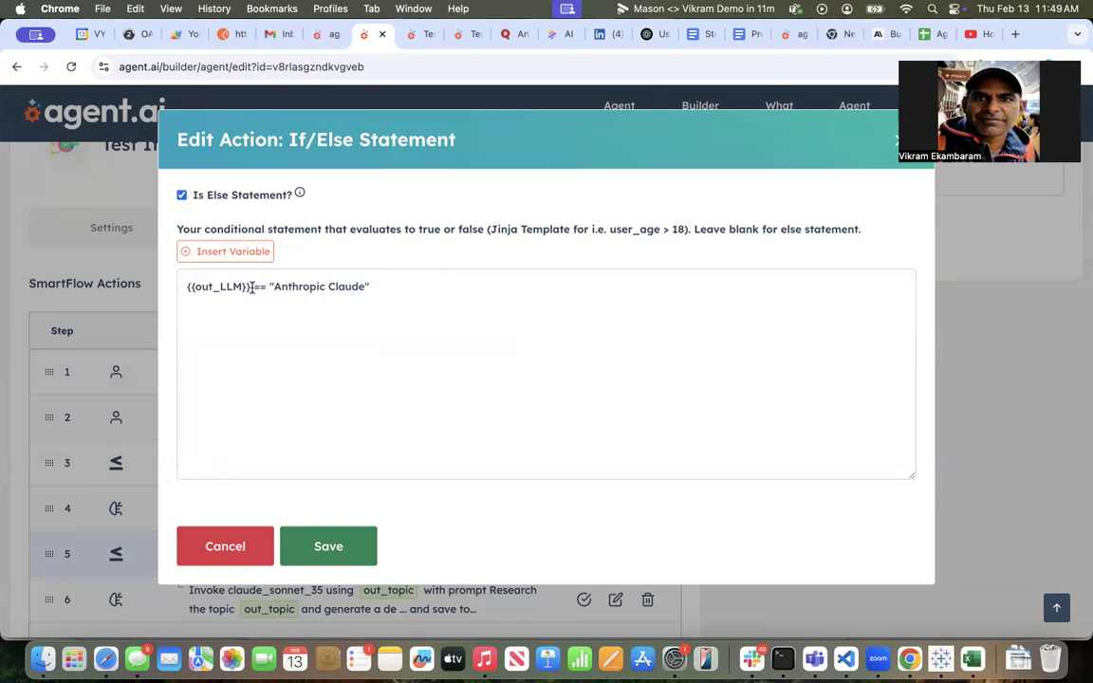
pyautogui.click(224, 544)
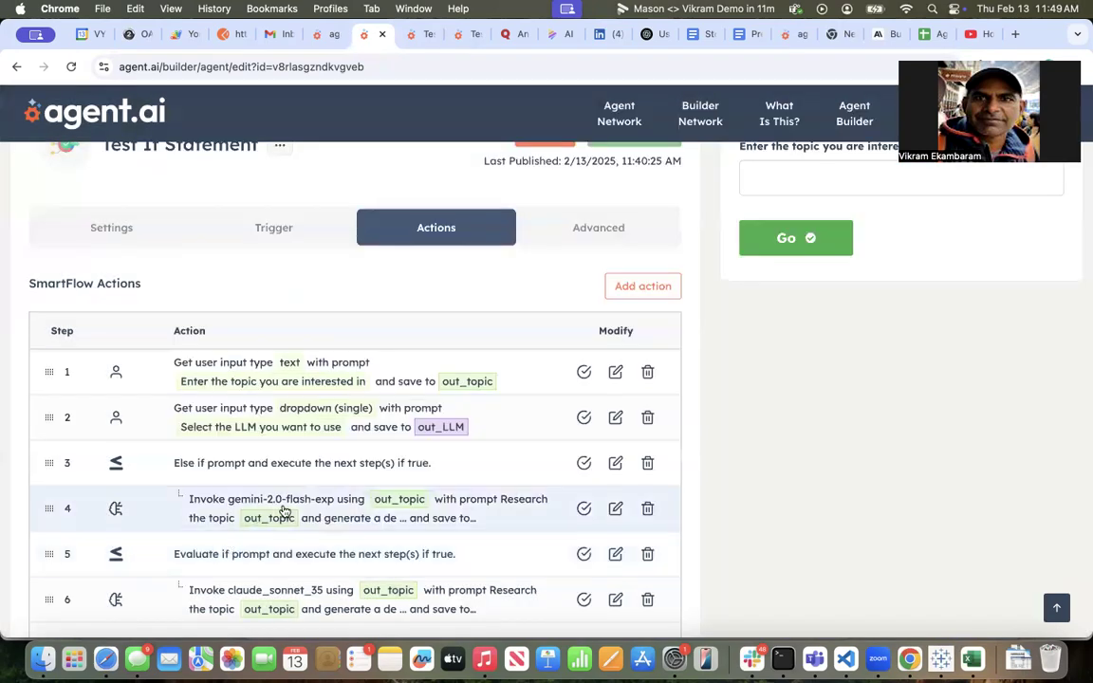
pyautogui.scroll(-2, 380, 566)
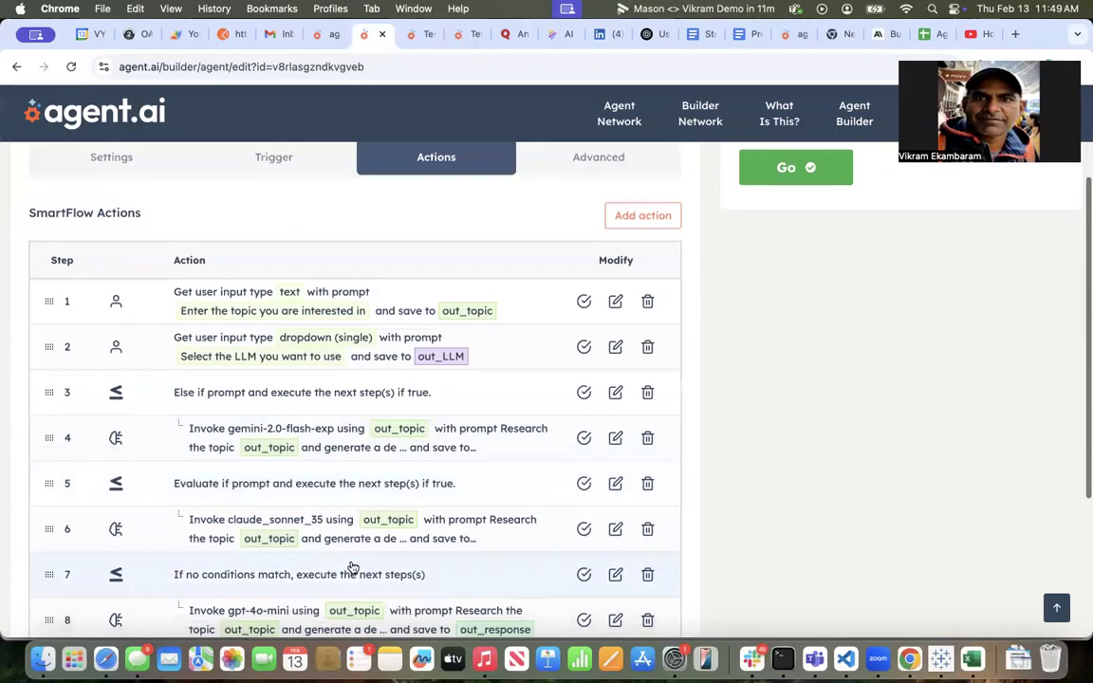
pyautogui.click(616, 529)
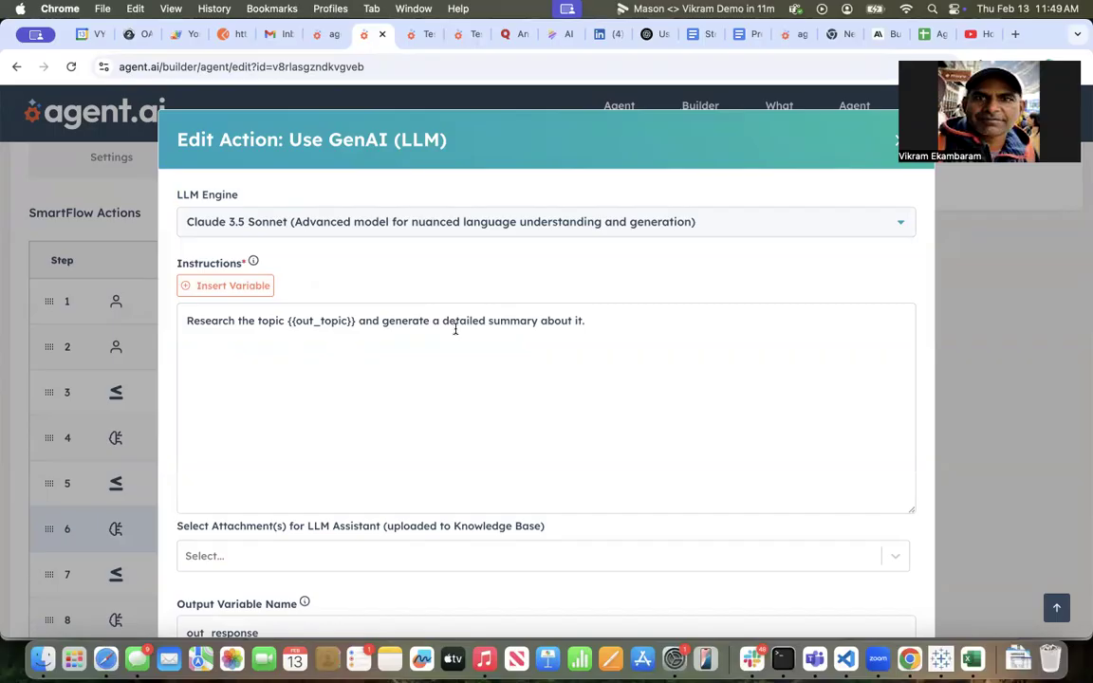
pyautogui.scroll(-3, 435, 316)
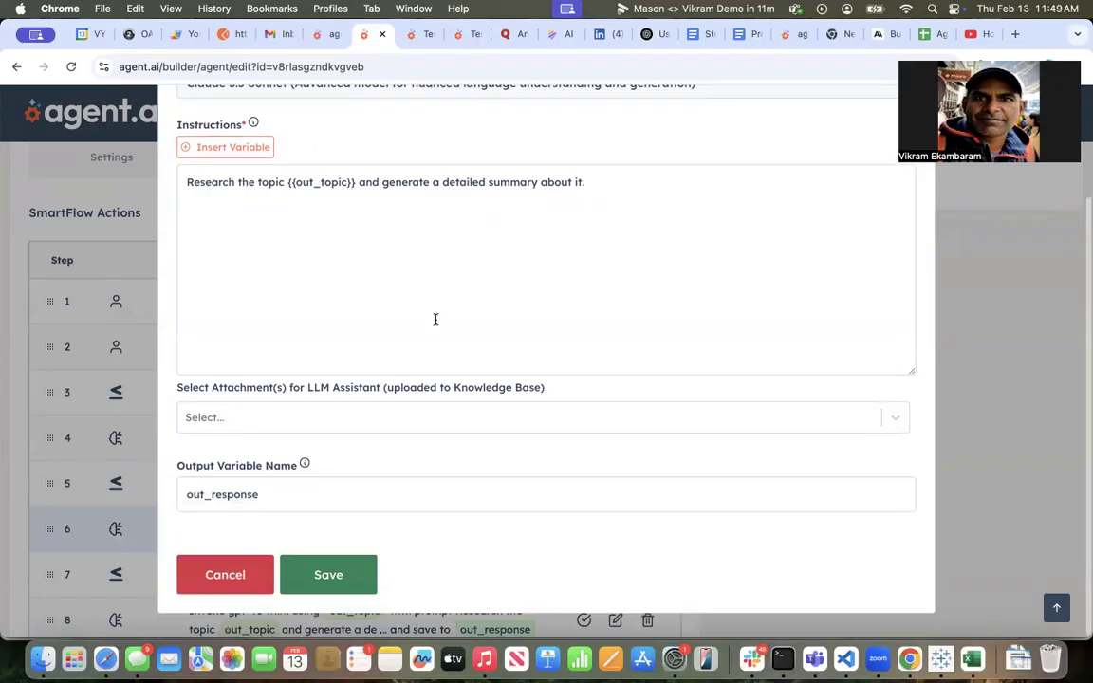
pyautogui.click(285, 564)
# Examine how the fallback If/Else statement in action 7 is configured, including its else option and condition field.
pyautogui.scroll(-2, 588, 498)
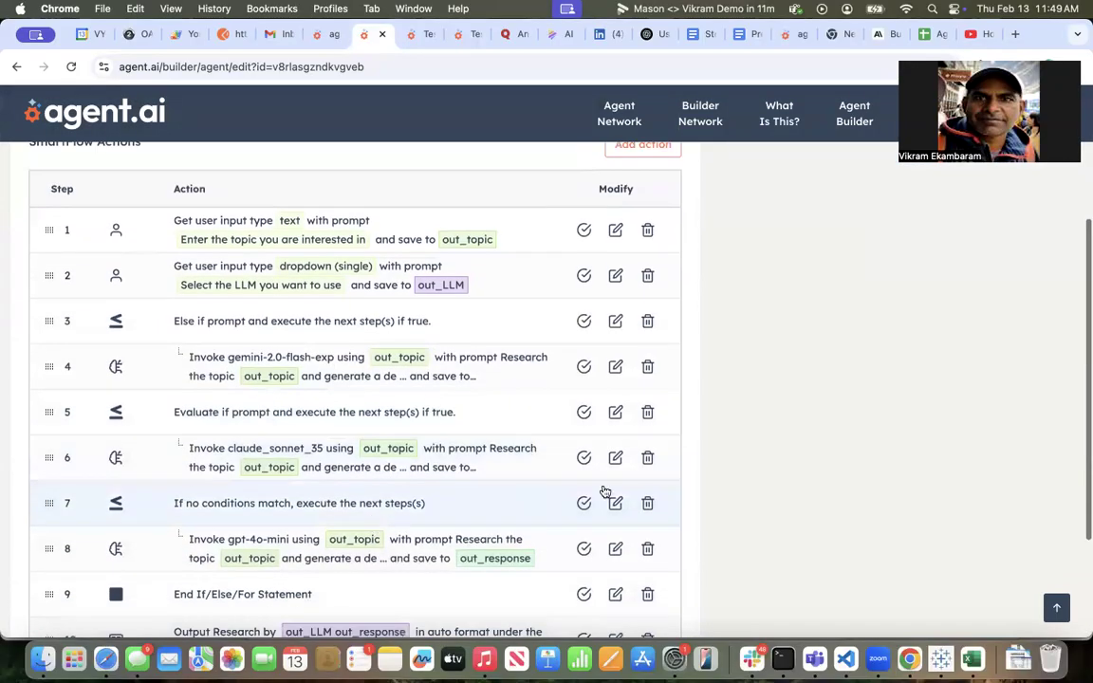
pyautogui.click(616, 504)
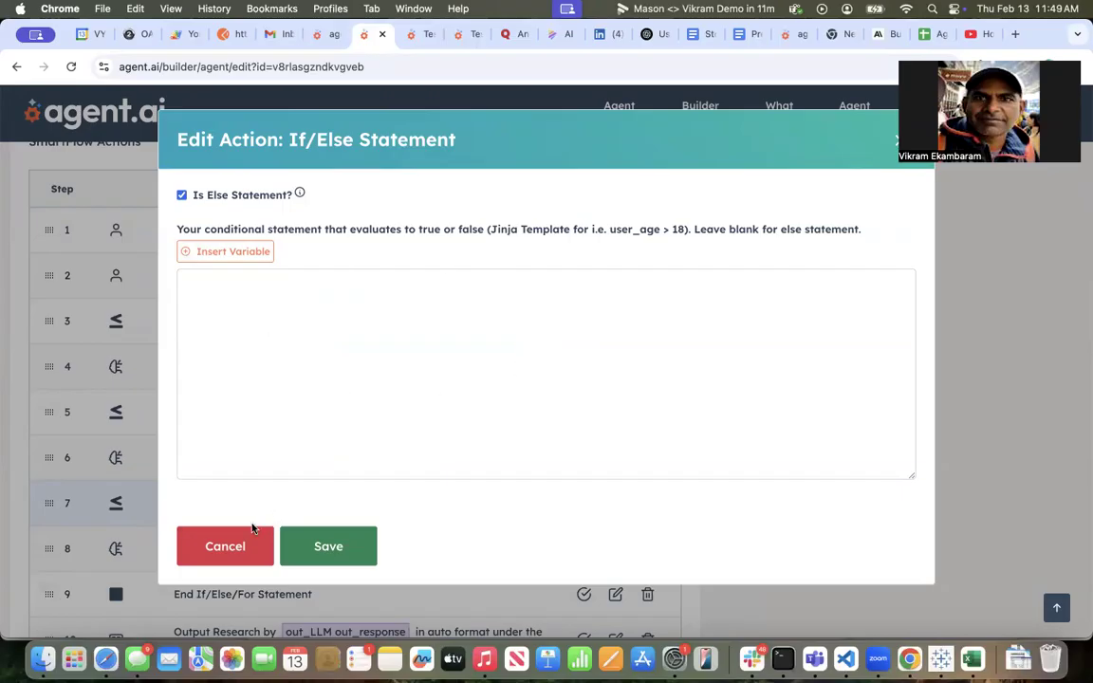
pyautogui.click(225, 547)
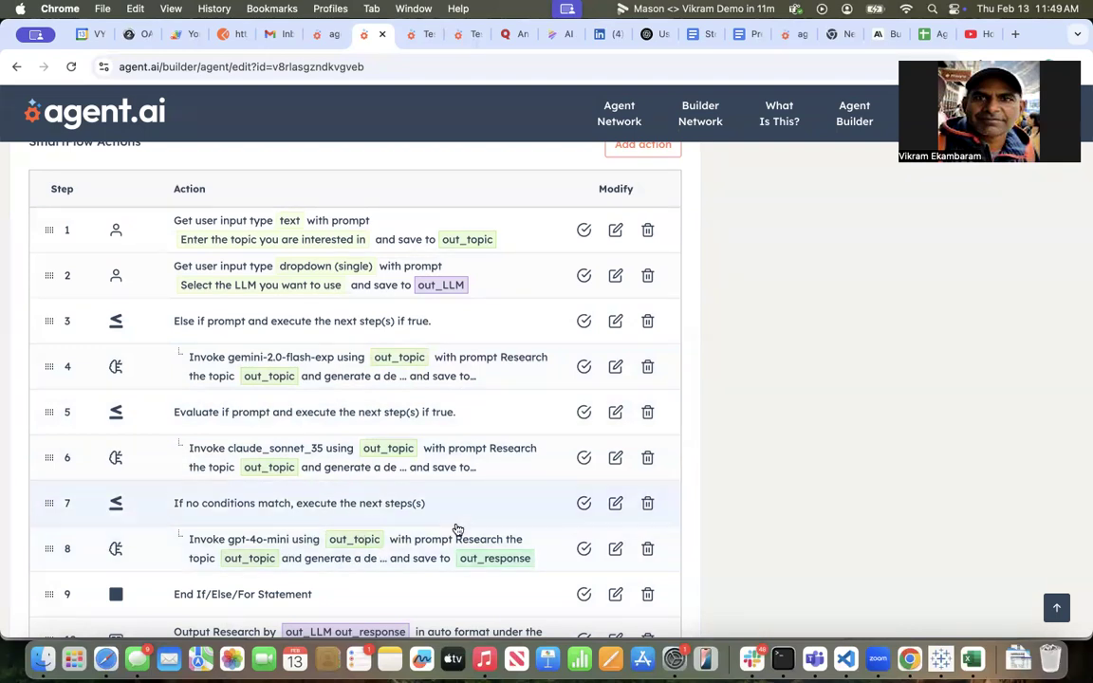
pyautogui.click(616, 511)
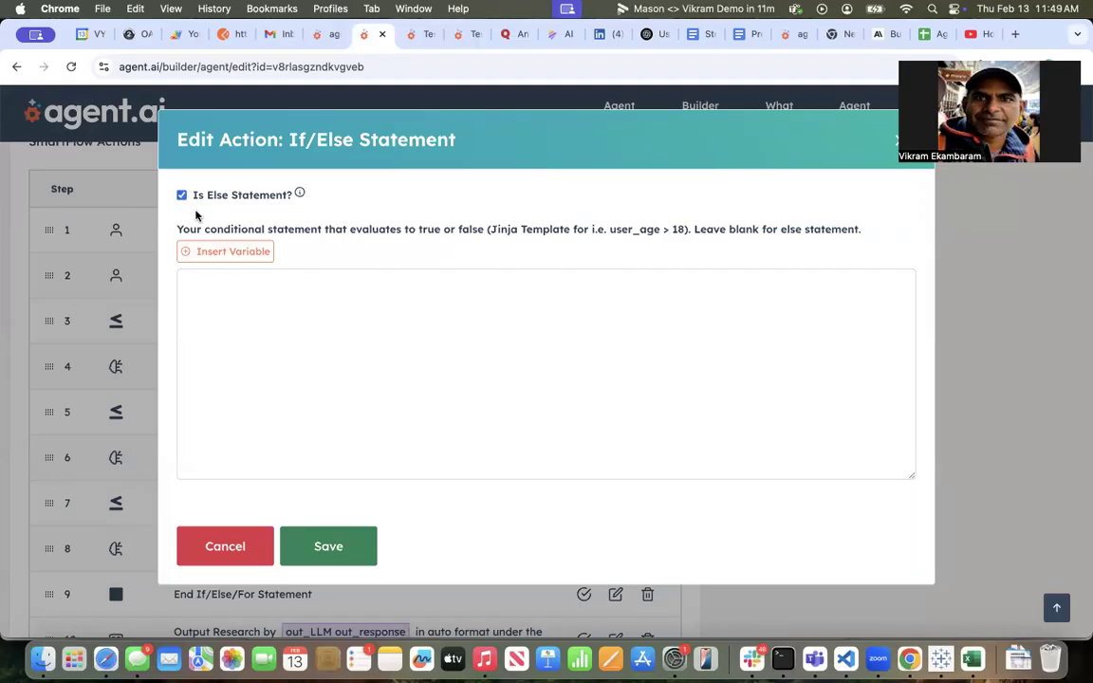
pyautogui.click(240, 531)
# Compare the else option and condition of the If/Else statements in actions 5 and 3, closing each without saving.
pyautogui.click(615, 414)
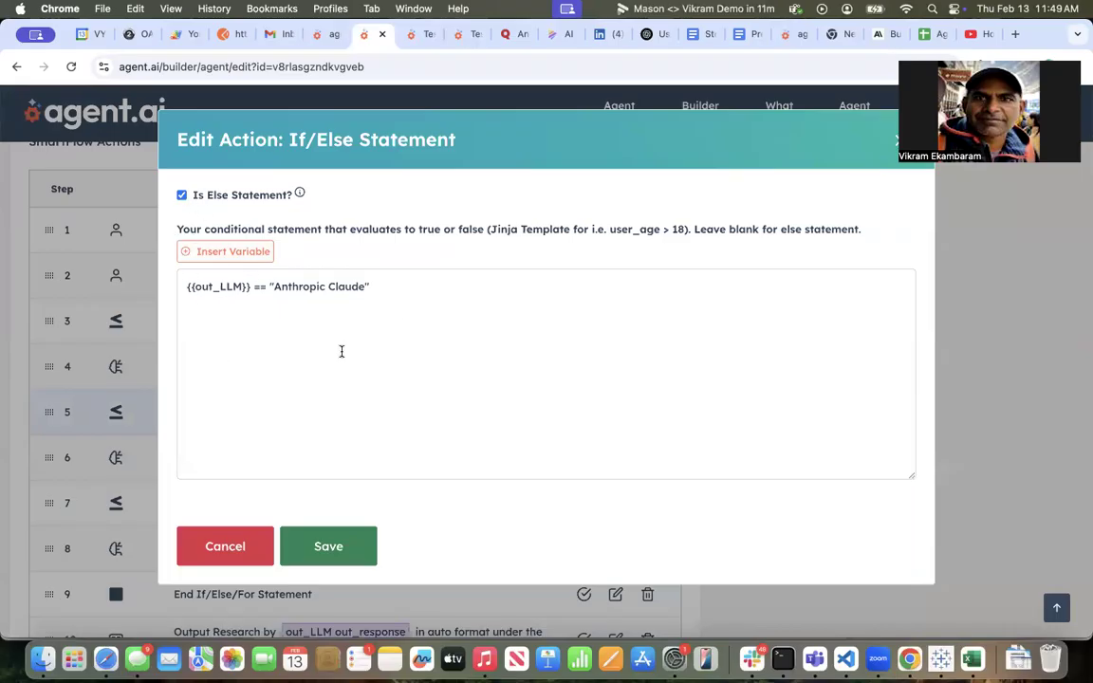
pyautogui.click(225, 542)
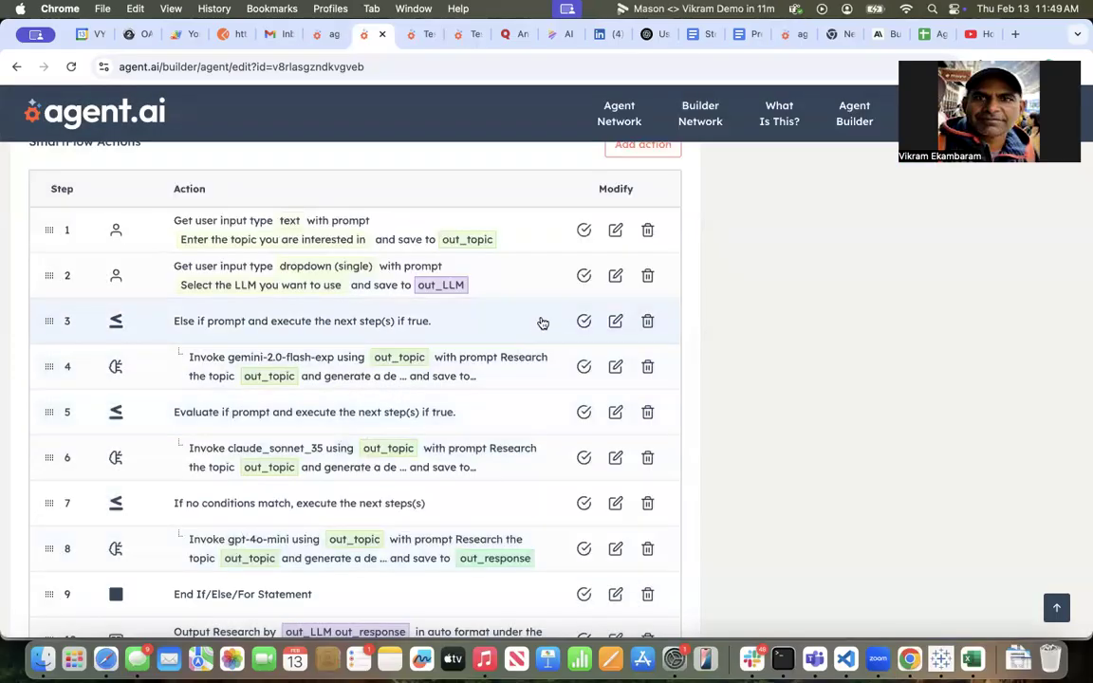
pyautogui.click(615, 323)
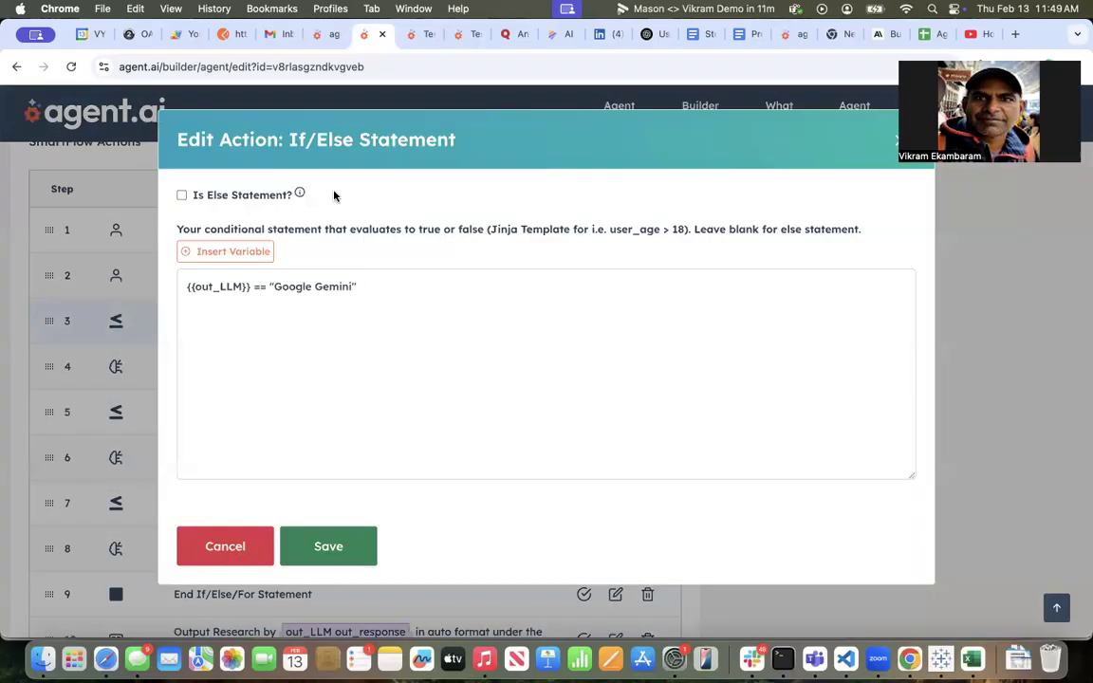
pyautogui.click(225, 555)
# Locate the End If/Else/For Statement in action 9 and among the Run Process actions available to add, without adding one.
pyautogui.scroll(-3, 285, 494)
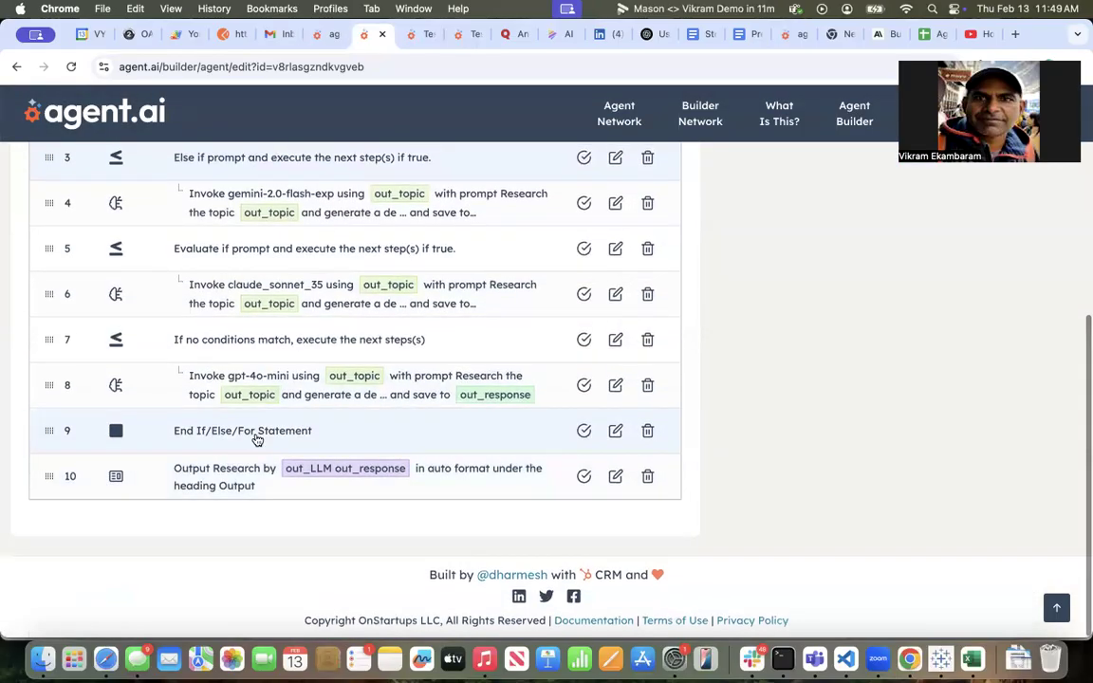
pyautogui.scroll(3, 256, 439)
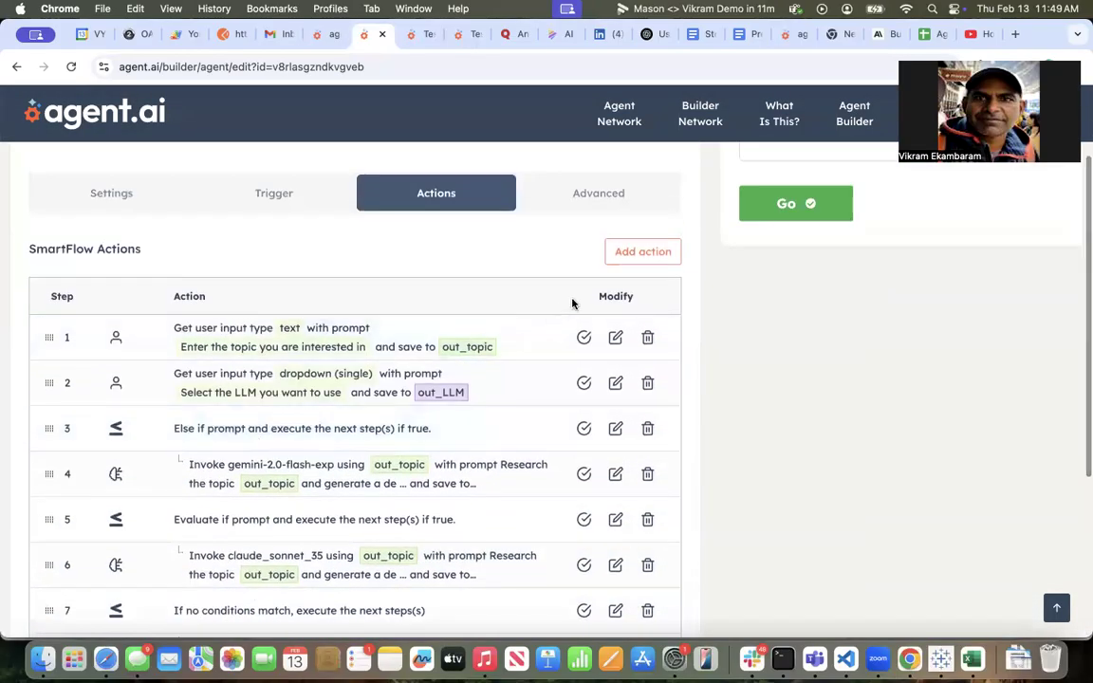
pyautogui.click(641, 250)
pyautogui.click(624, 212)
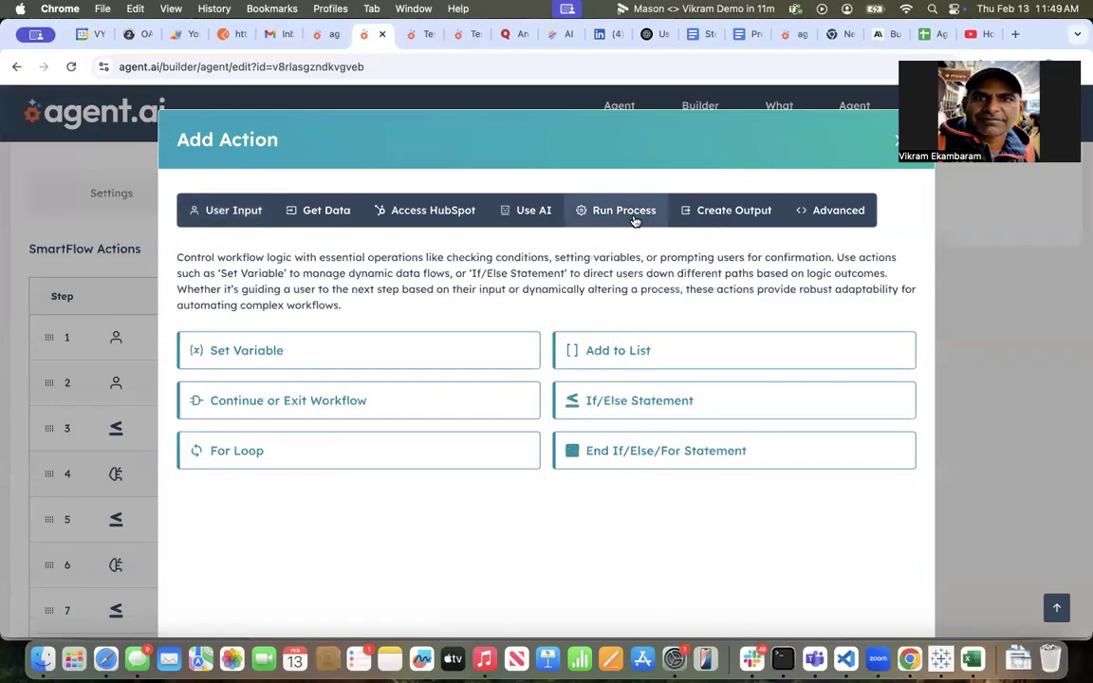
pyautogui.click(892, 147)
# Inspect the heading, formatted output and format of the Show User Output action in action 10, and close it without saving.
pyautogui.scroll(-3, 361, 560)
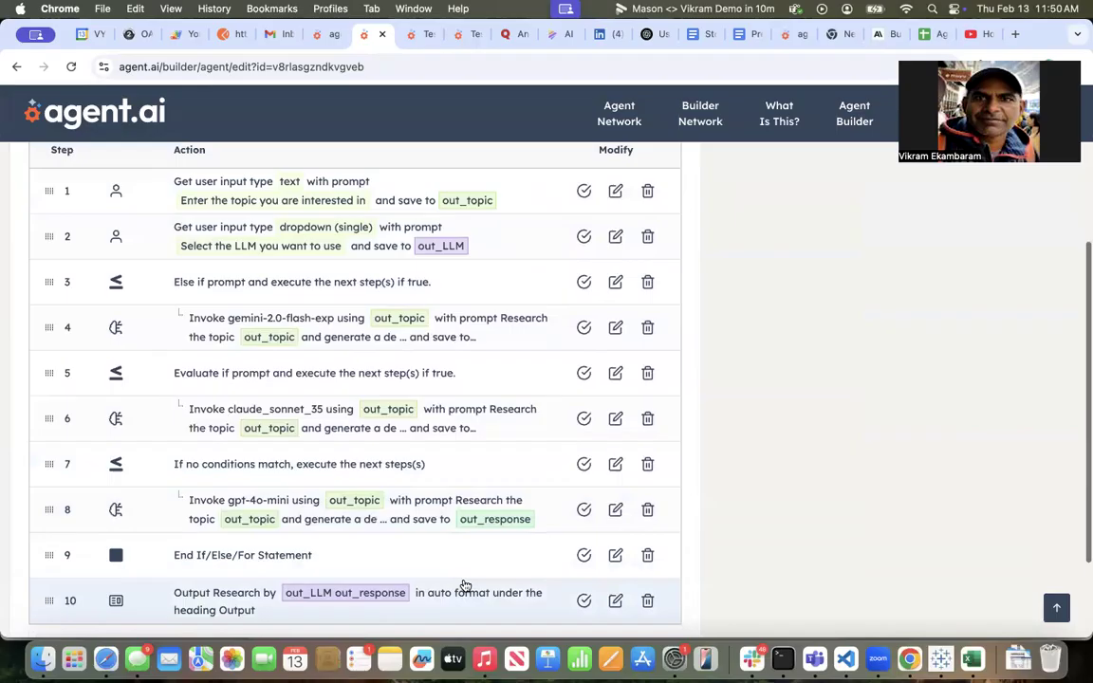
pyautogui.click(617, 577)
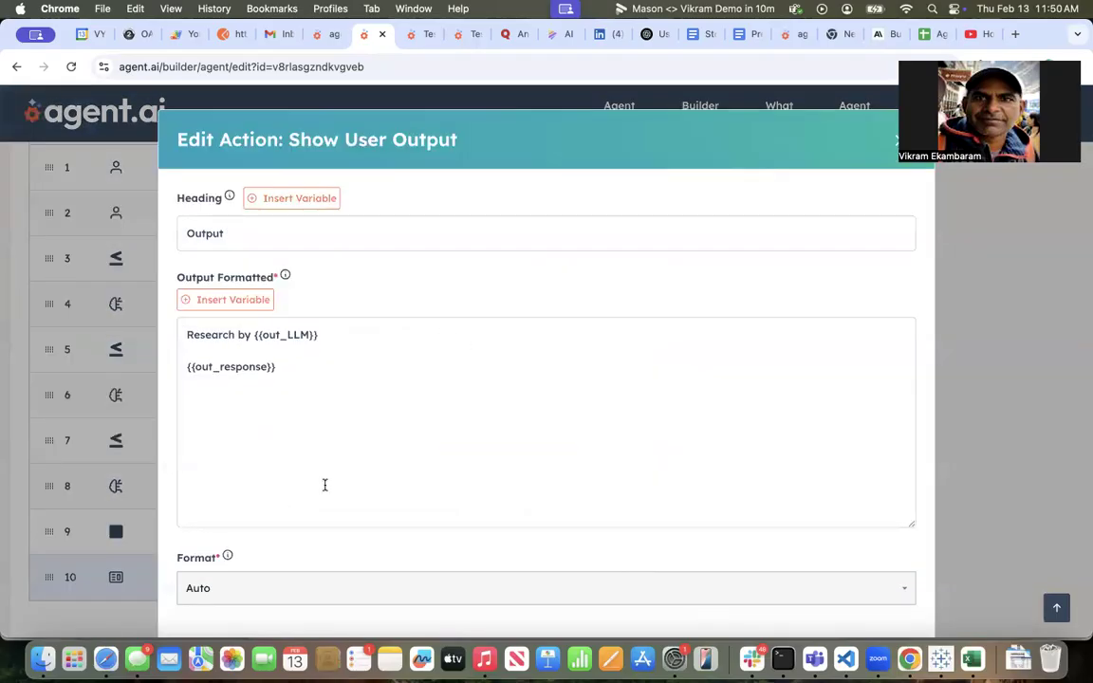
pyautogui.scroll(-2, 325, 413)
pyautogui.scroll(2, 369, 366)
pyautogui.click(891, 146)
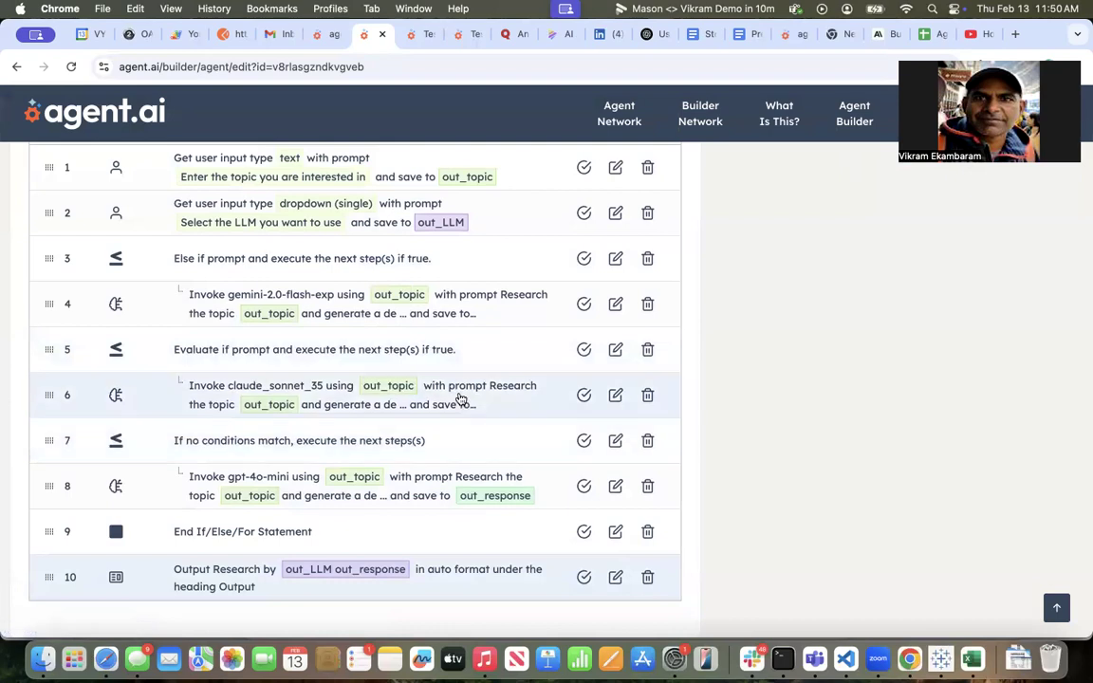